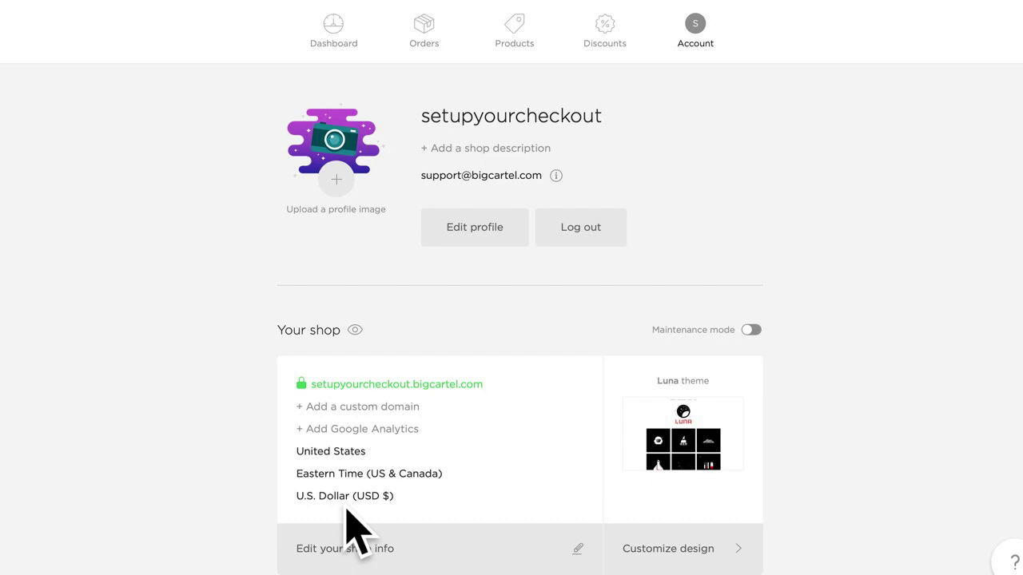
Step: Scroll to Get paid and bring up the Stripe and PayPal payment setup options
scroll(869, 422, "down", 5)
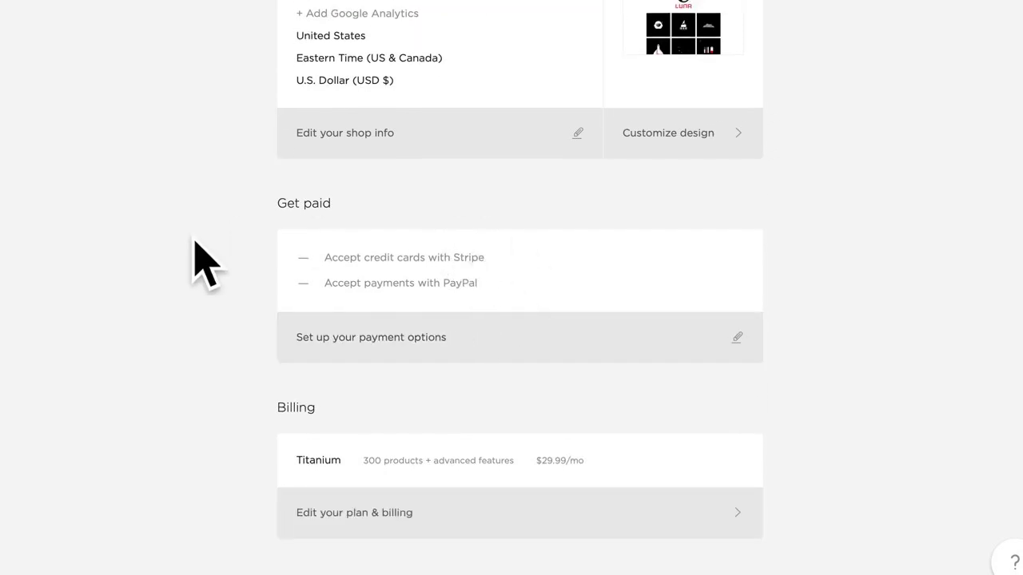
left_click(461, 336)
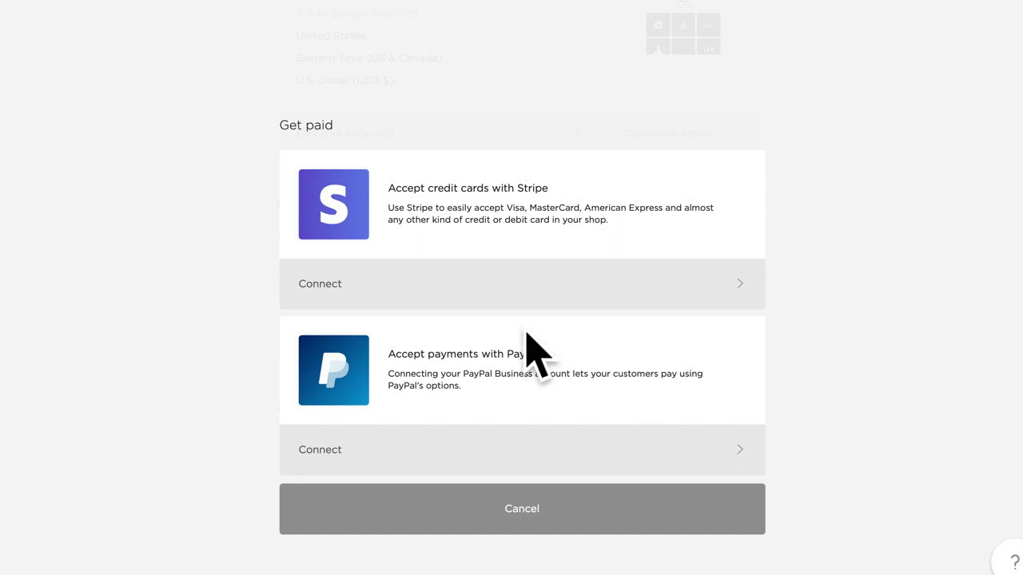
Step: Start connecting a Stripe account and scroll down its activation form
left_click(473, 279)
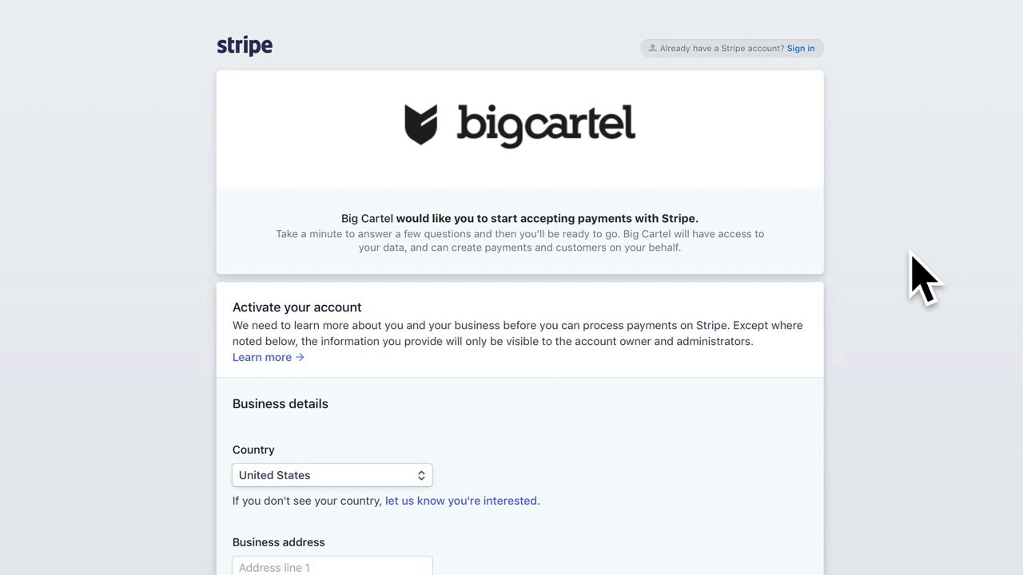
scroll(903, 259, "down", 5)
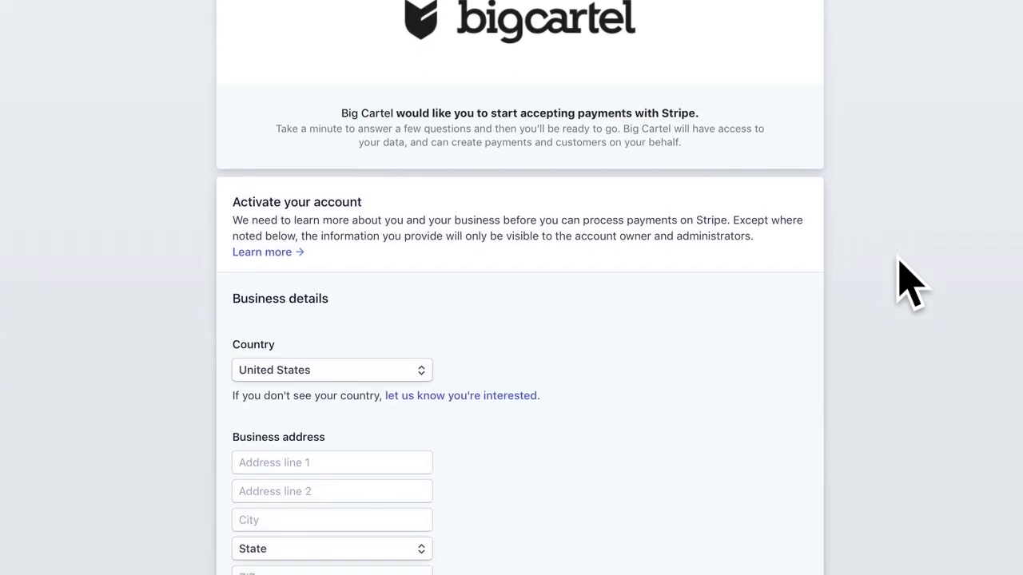
scroll(911, 284, "down", 3)
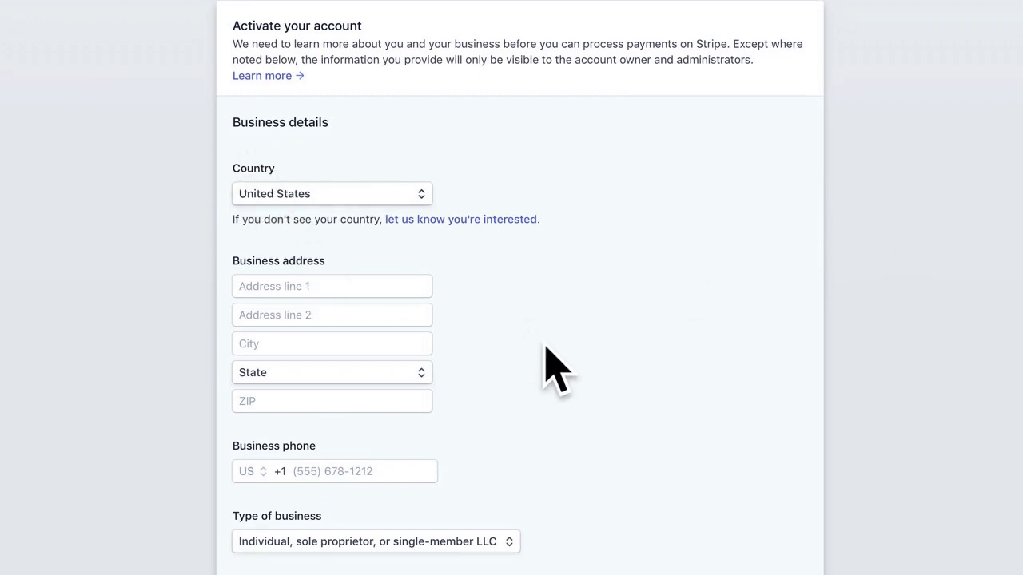
scroll(507, 379, "down", 2)
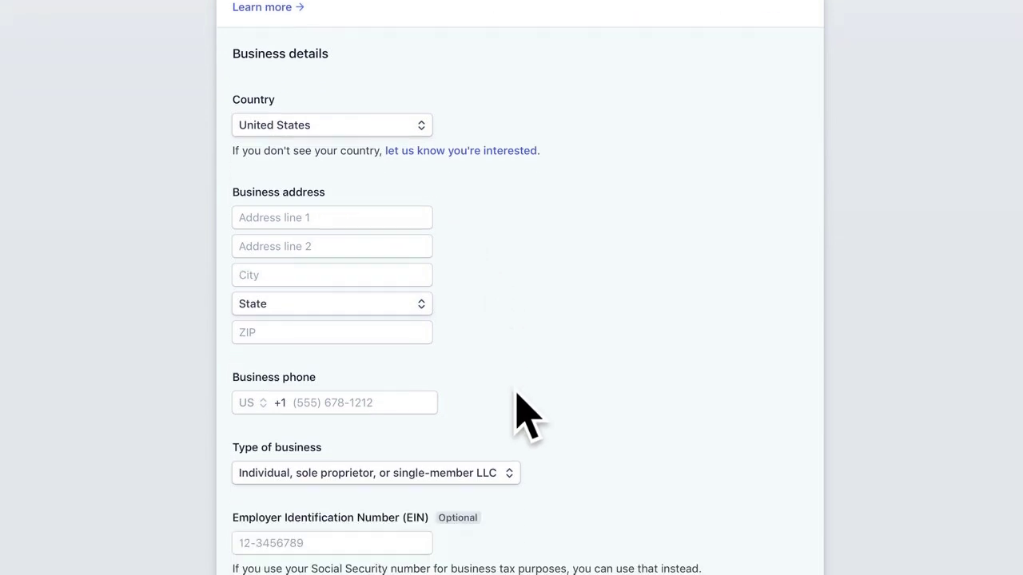
scroll(480, 390, "down", 1)
scroll(566, 392, "down", 3)
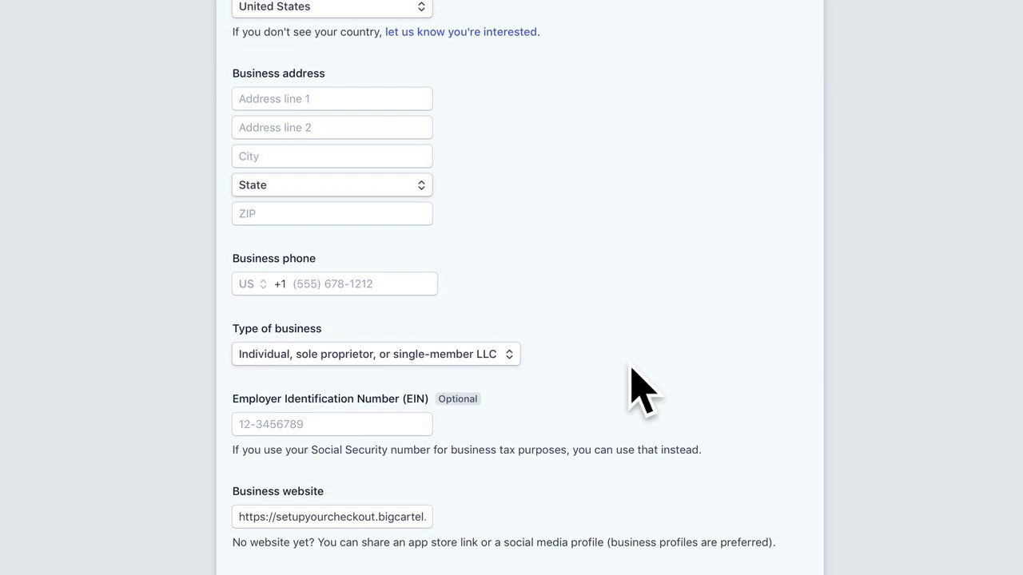
Step: Keep the business type as 'Individual, sole proprietor, or single-member LLC'
left_click(514, 356)
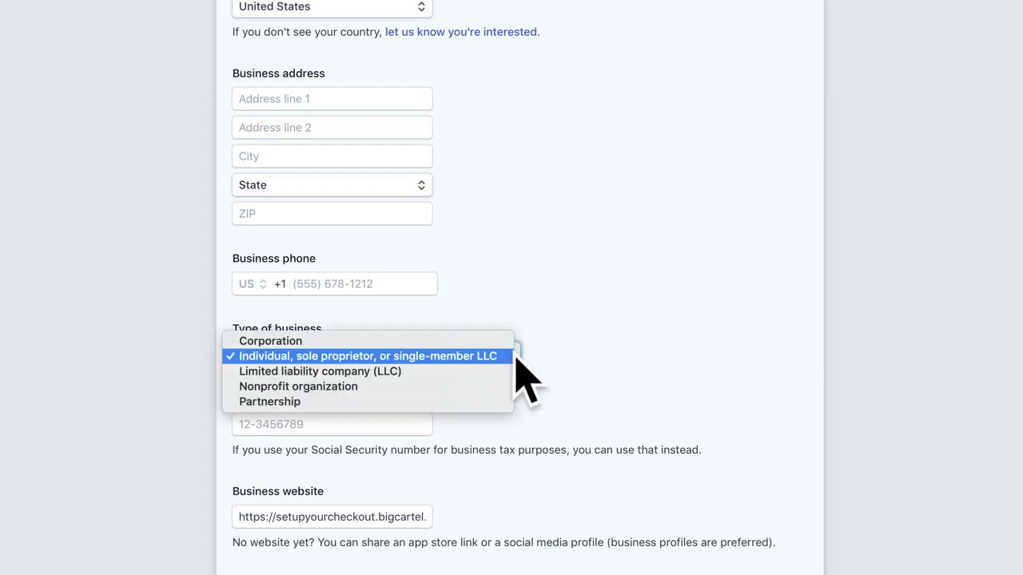
left_click(491, 358)
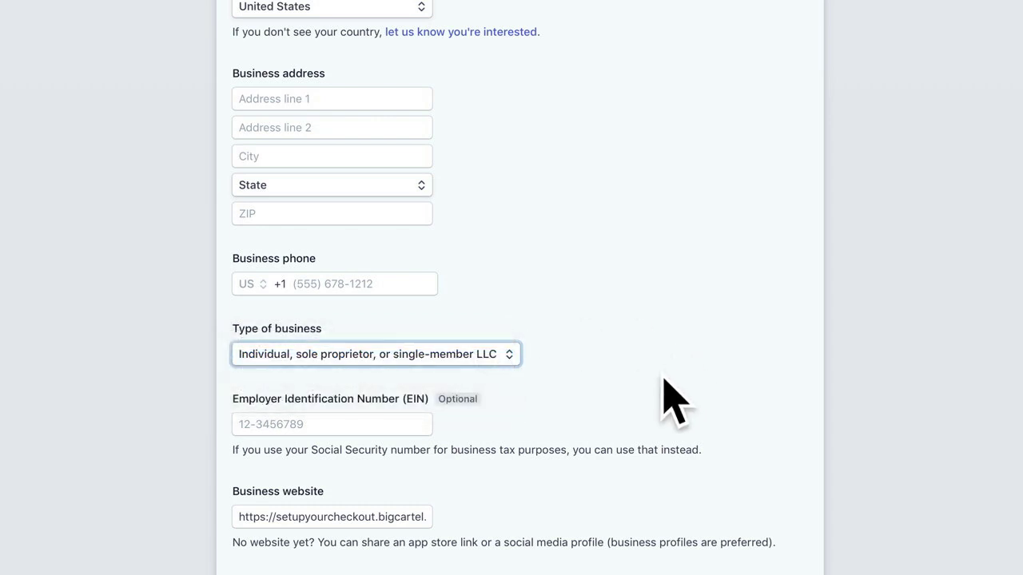
scroll(662, 383, "down", 4)
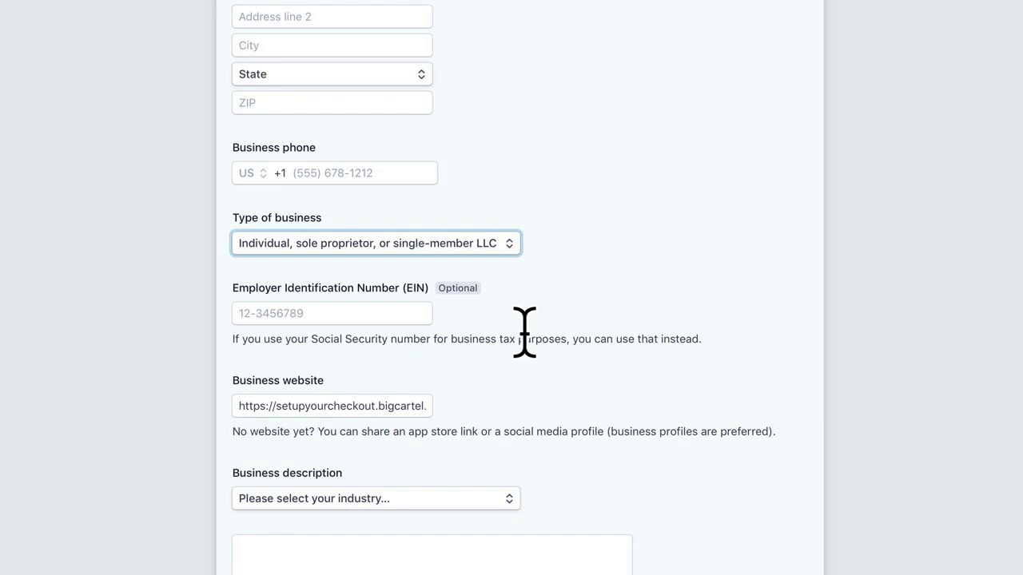
scroll(557, 382, "down", 2)
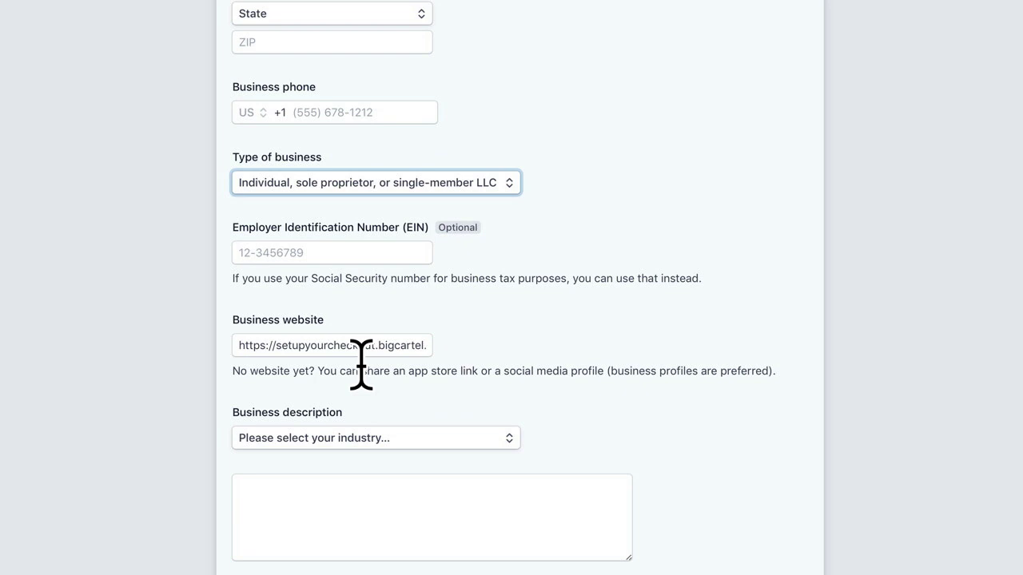
scroll(516, 437, "down", 2)
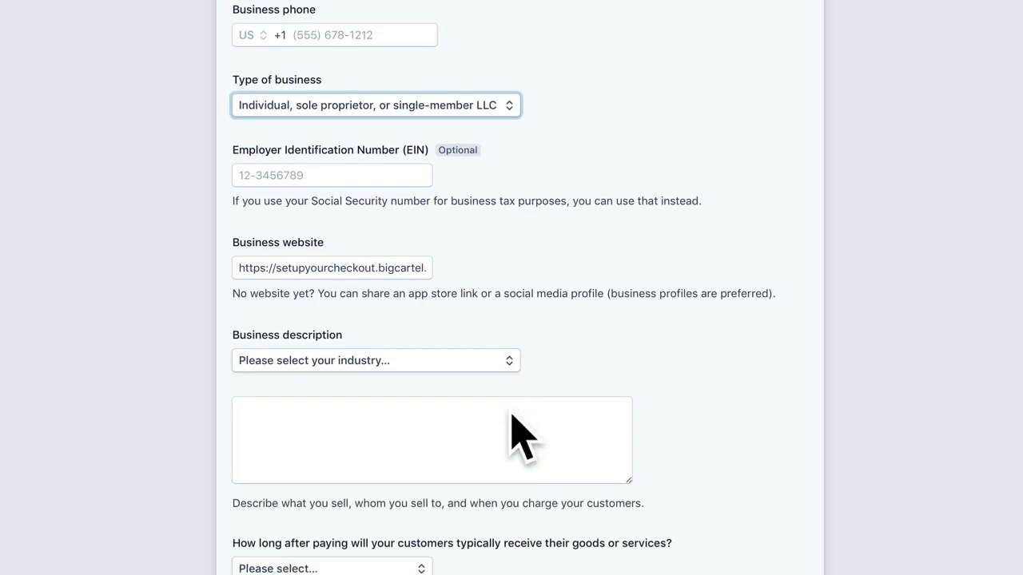
Step: Set the industry to Clothing and accessories and paste in a description of the merchandise
left_click(509, 362)
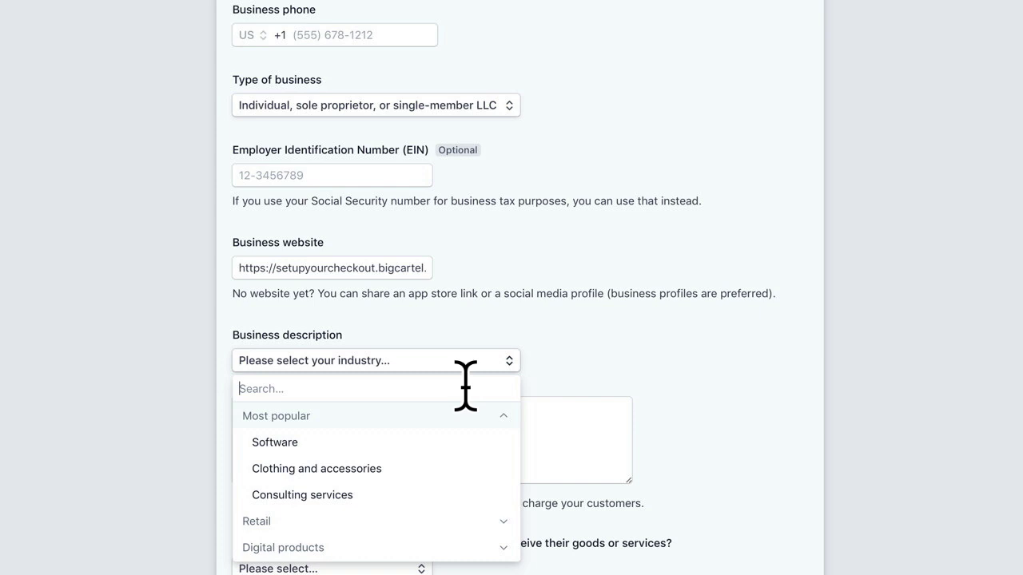
left_click(392, 469)
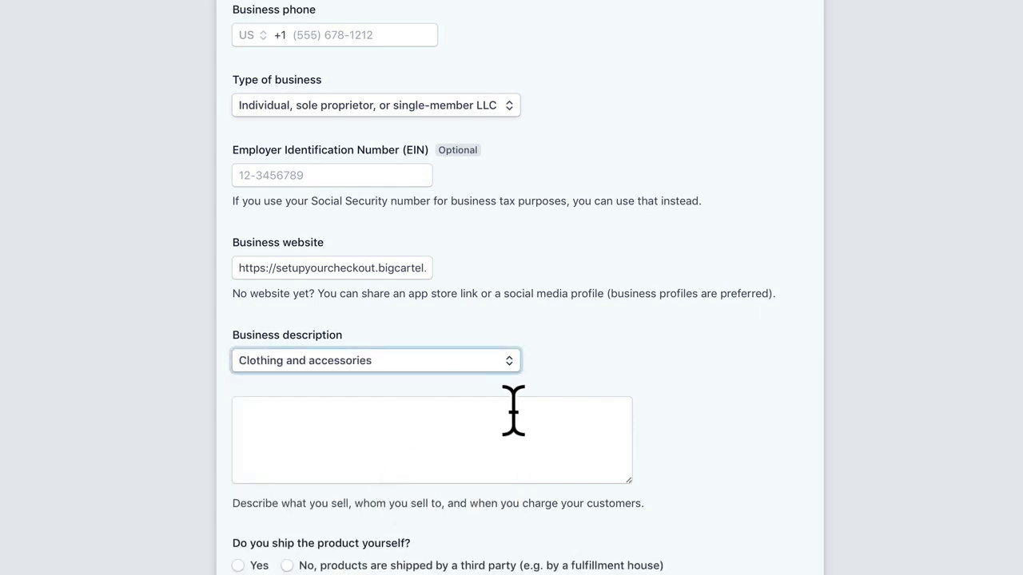
left_click(478, 419)
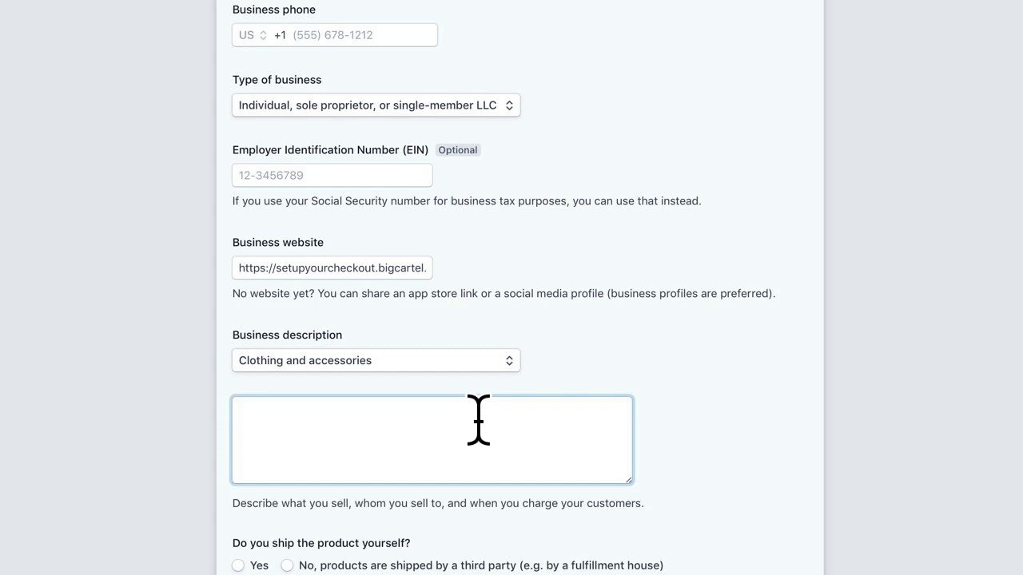
type("We sell merchandise with Big Cartel Logos and original artwork that includes clothing, pins, notebooks, and pens. We sell to shoppers looking for unique items that support the artist.")
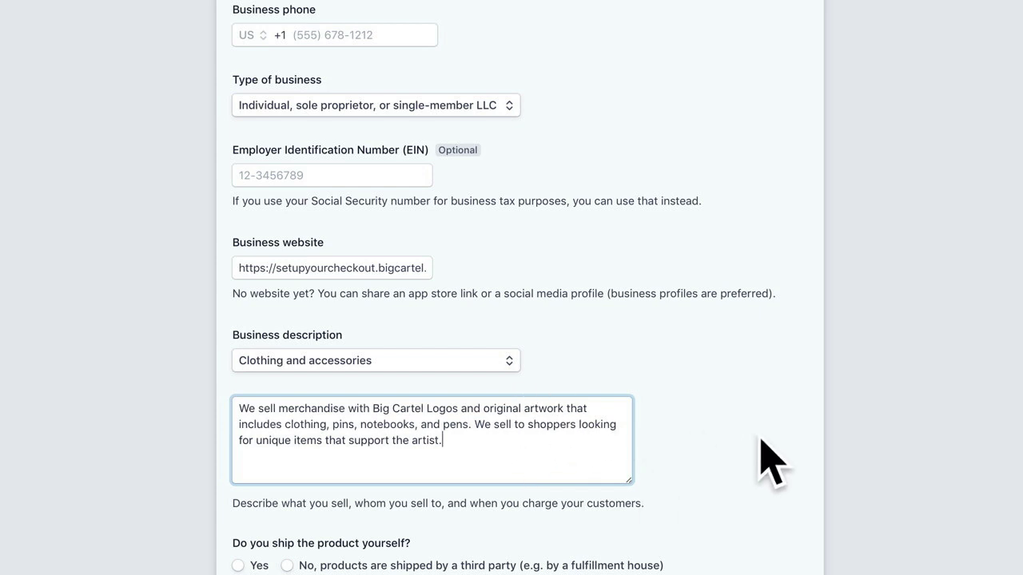
Step: Answer Yes to shipping products yourself, with delivery time Within 2 weeks
scroll(762, 440, "down", 5)
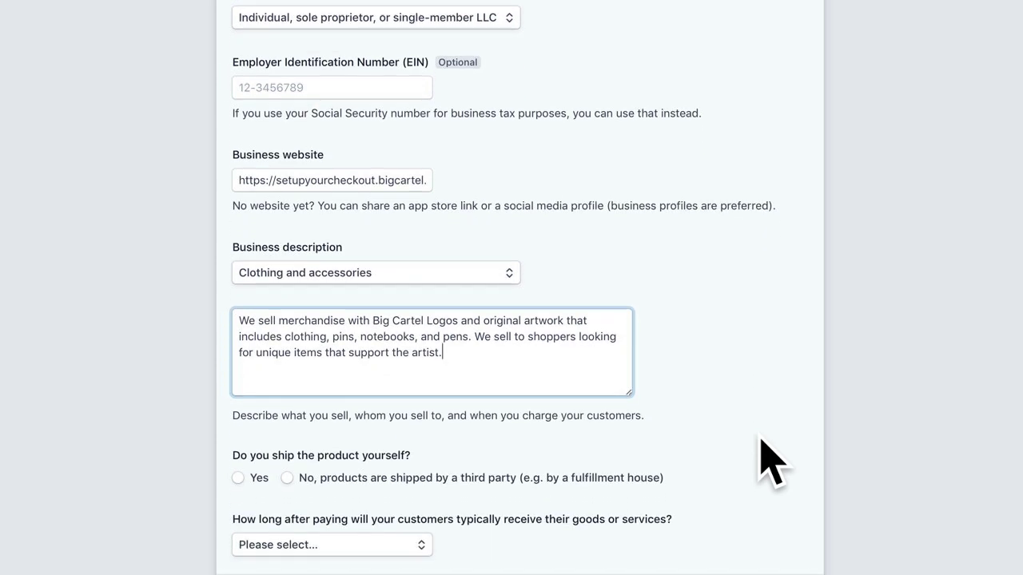
scroll(763, 452, "down", 3)
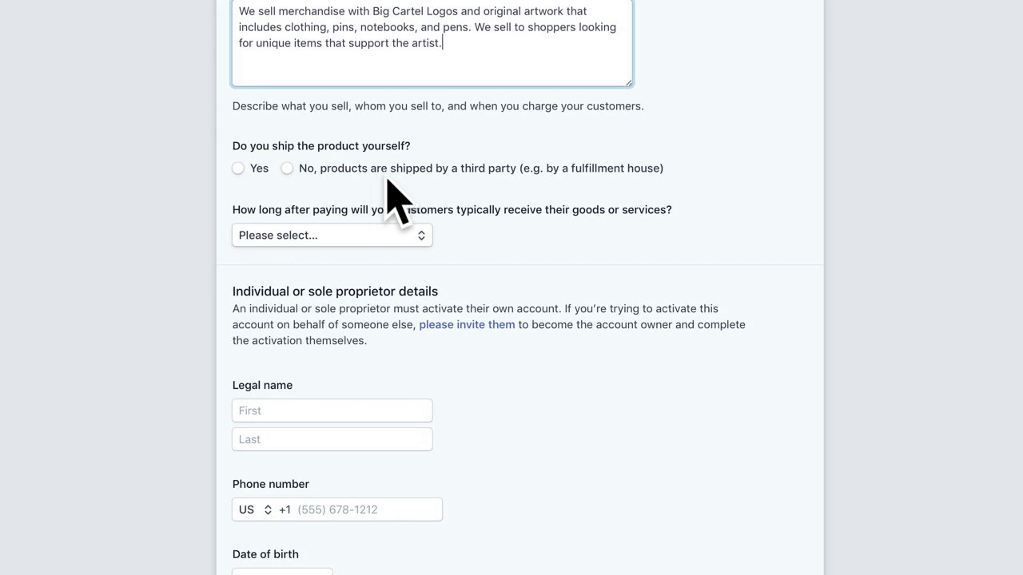
left_click(238, 168)
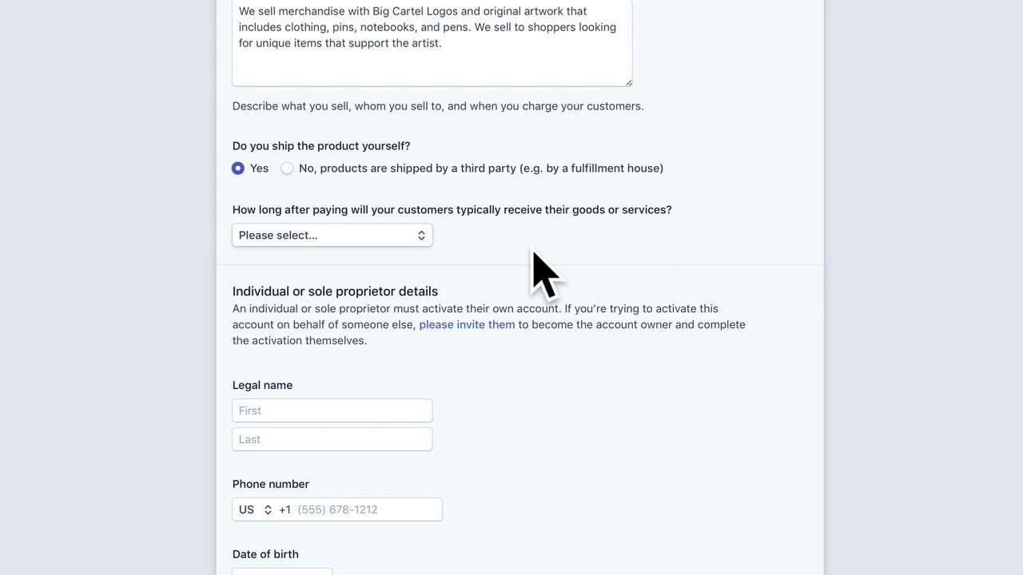
left_click(424, 238)
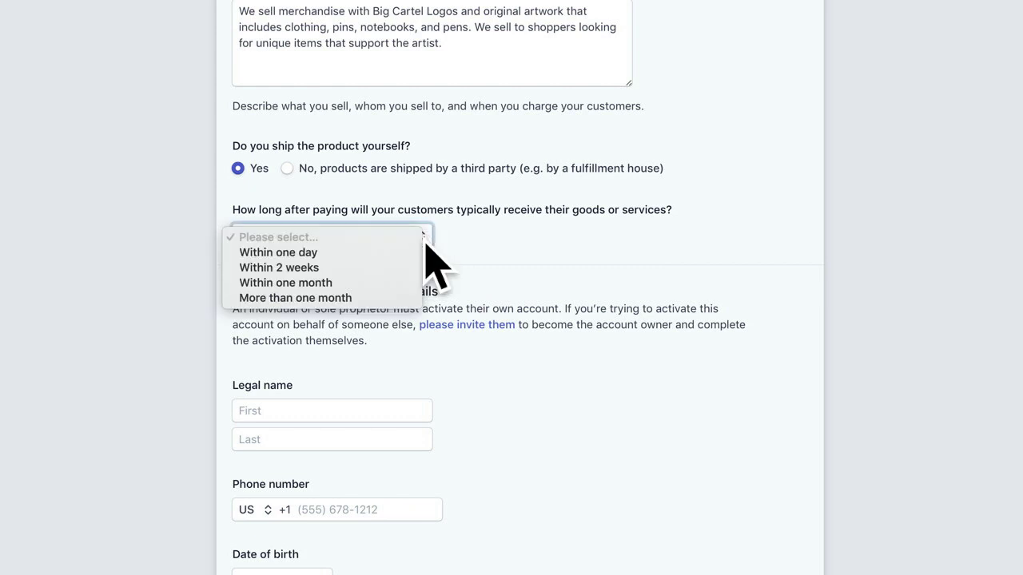
left_click(367, 269)
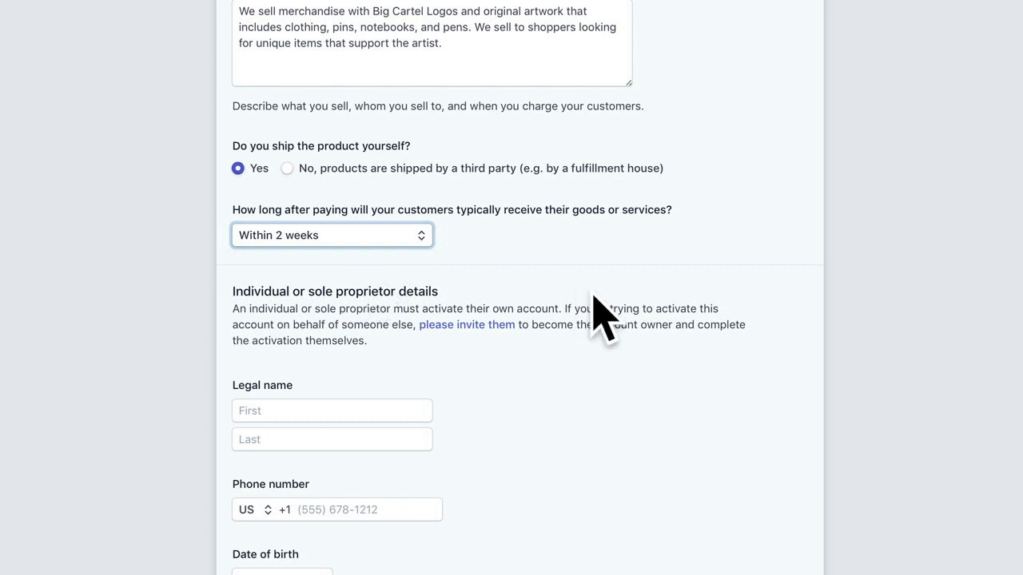
scroll(595, 297, "down", 3)
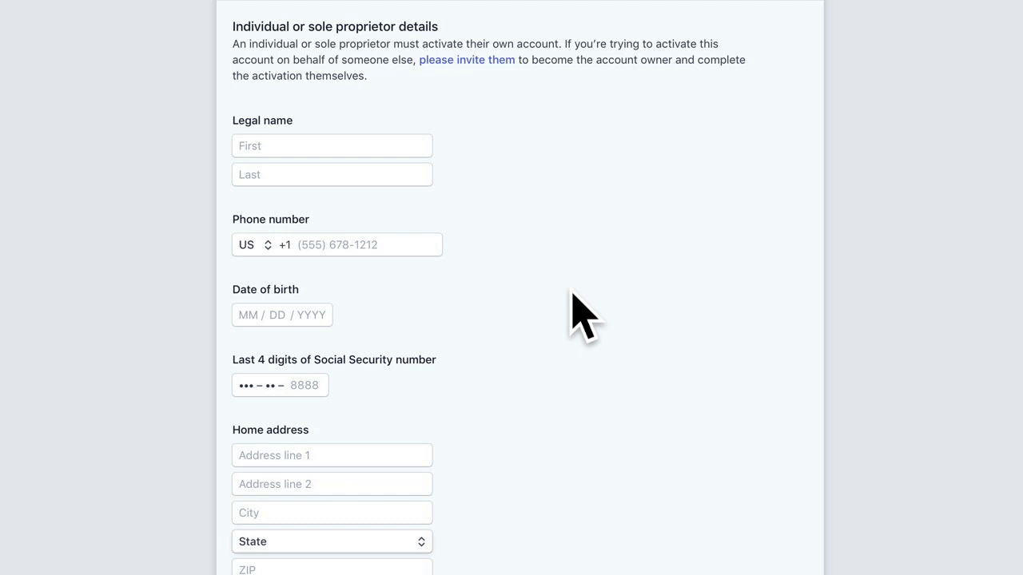
scroll(574, 297, "down", 3)
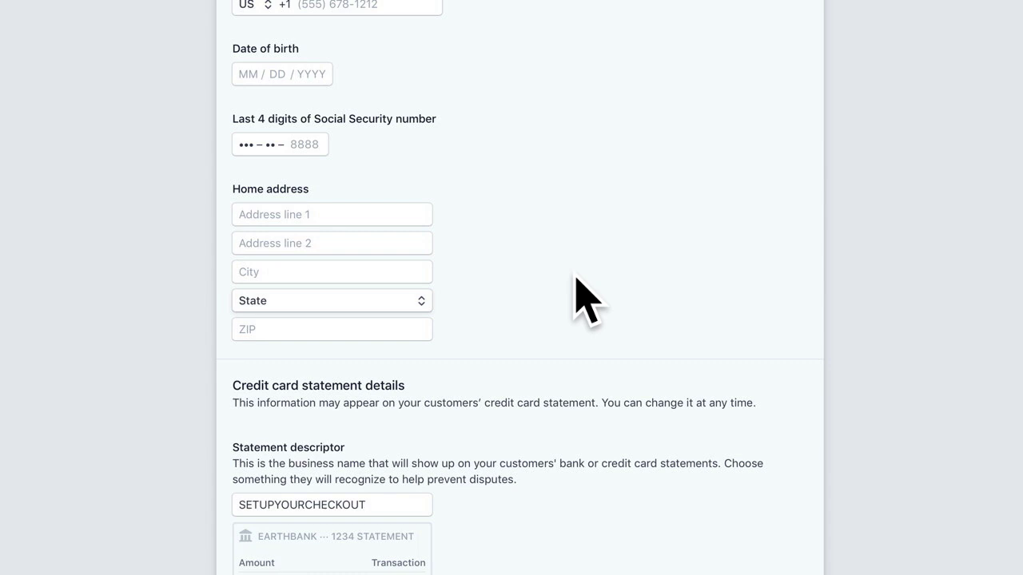
scroll(576, 280, "down", 4)
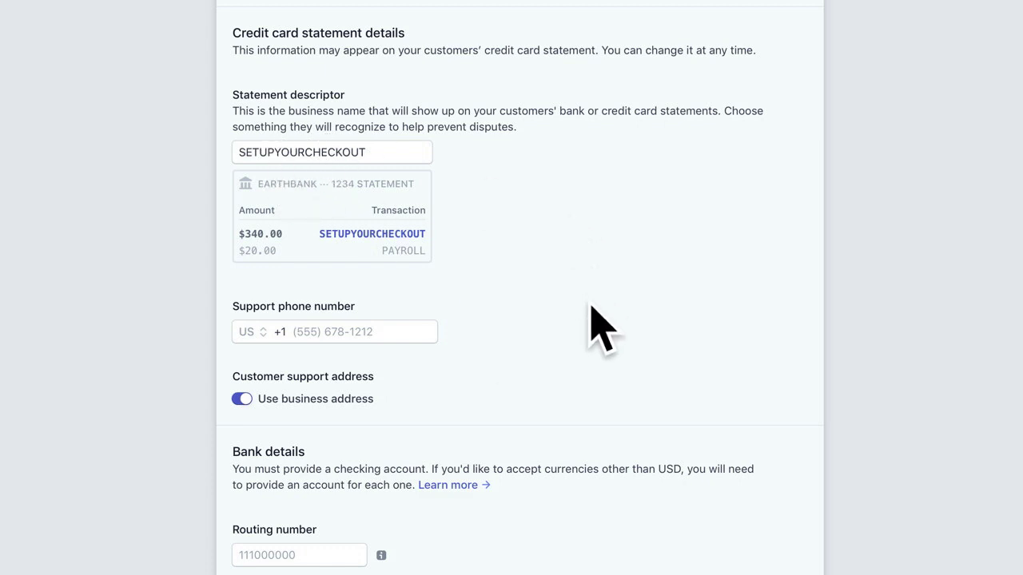
left_click(242, 398)
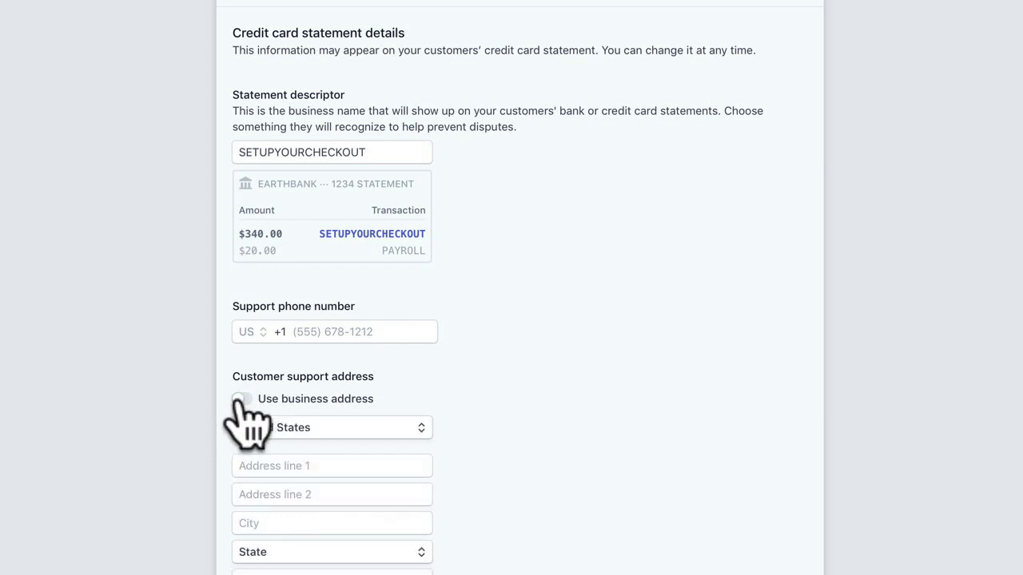
left_click(239, 398)
Step: Look over the Bank details section and its info popovers, leaving the Stripe signup unfinished
scroll(621, 400, "down", 4)
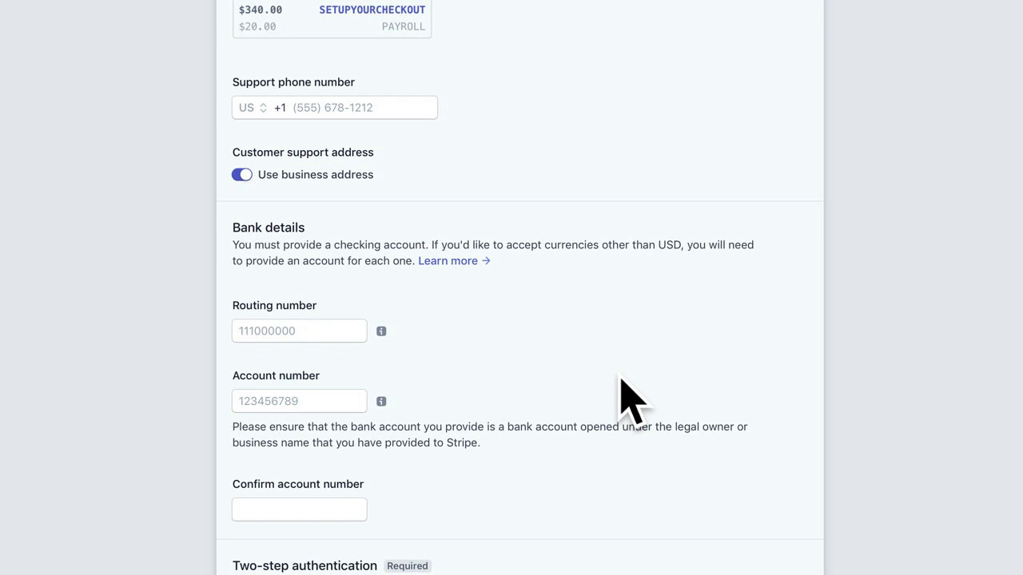
scroll(622, 381, "down", 1)
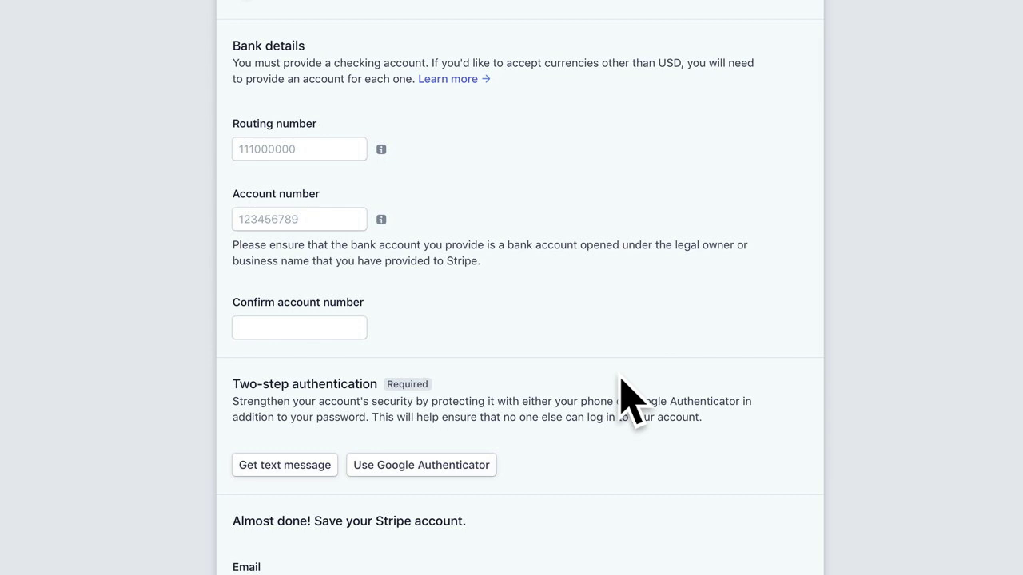
mouse_move(384, 153)
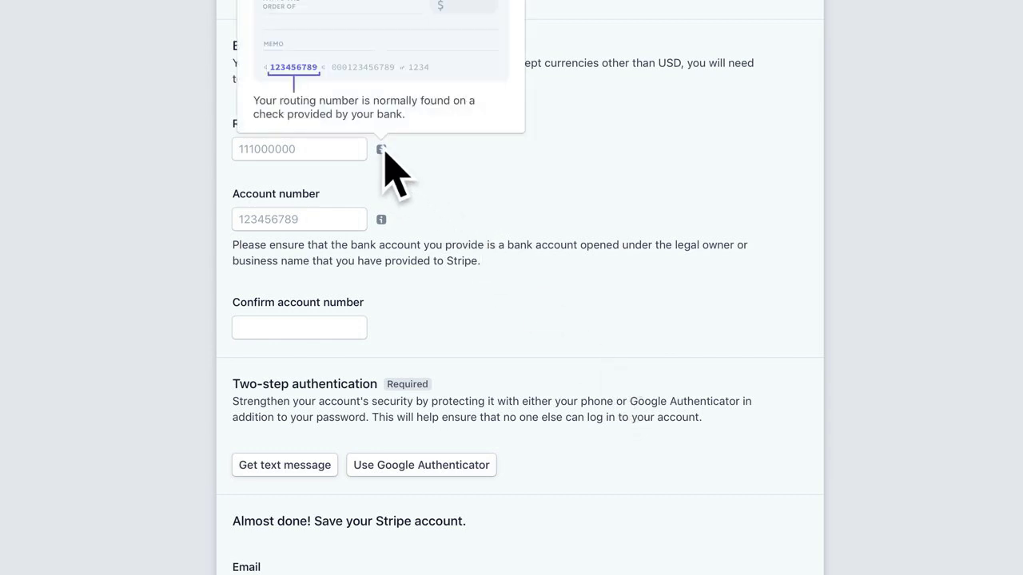
scroll(384, 152, "up", 1)
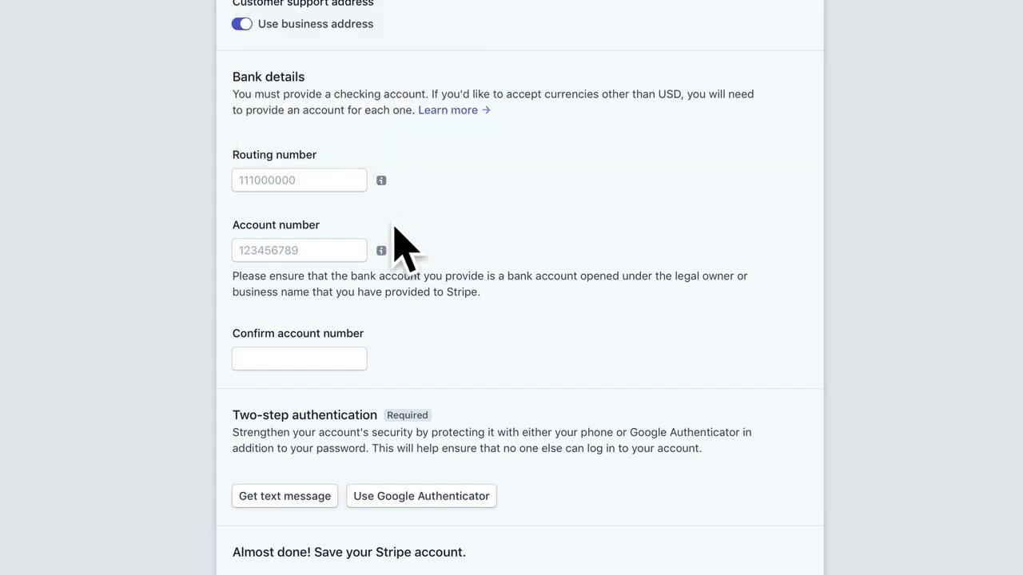
mouse_move(384, 252)
scroll(453, 370, "down", 3)
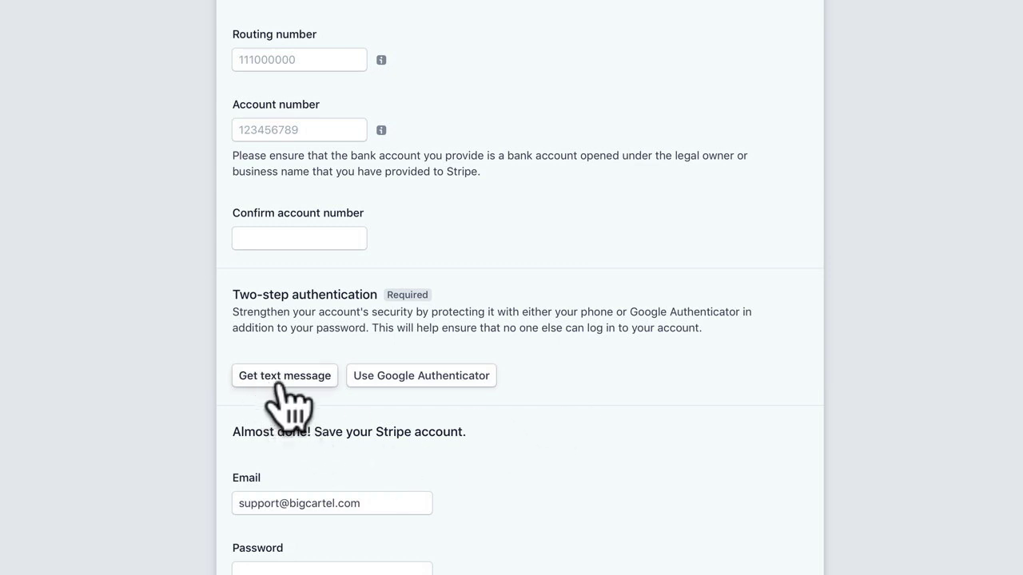
scroll(563, 403, "down", 5)
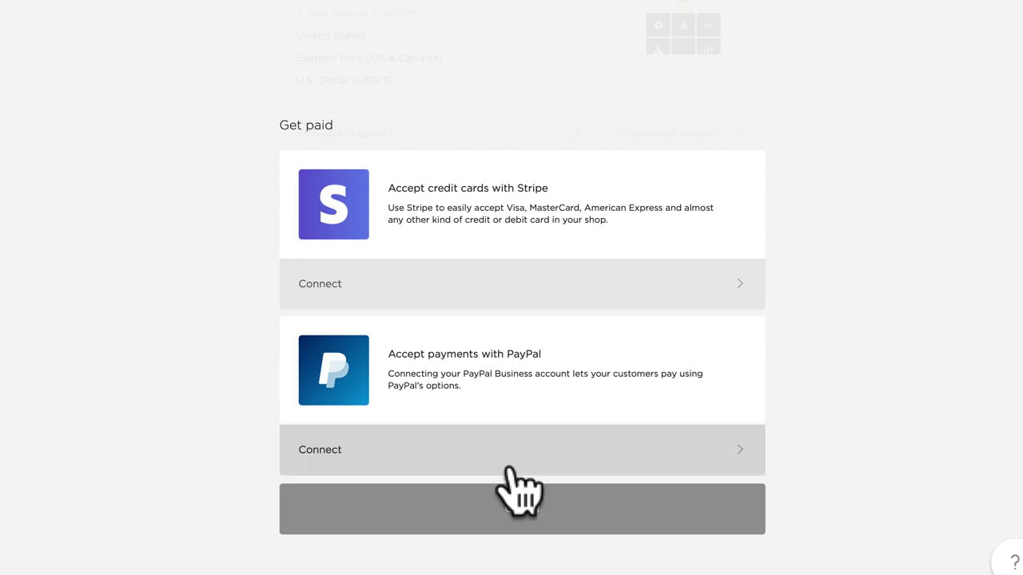
Step: Start connecting PayPal and enter the shop's PayPal account e-mail address
left_click(425, 452)
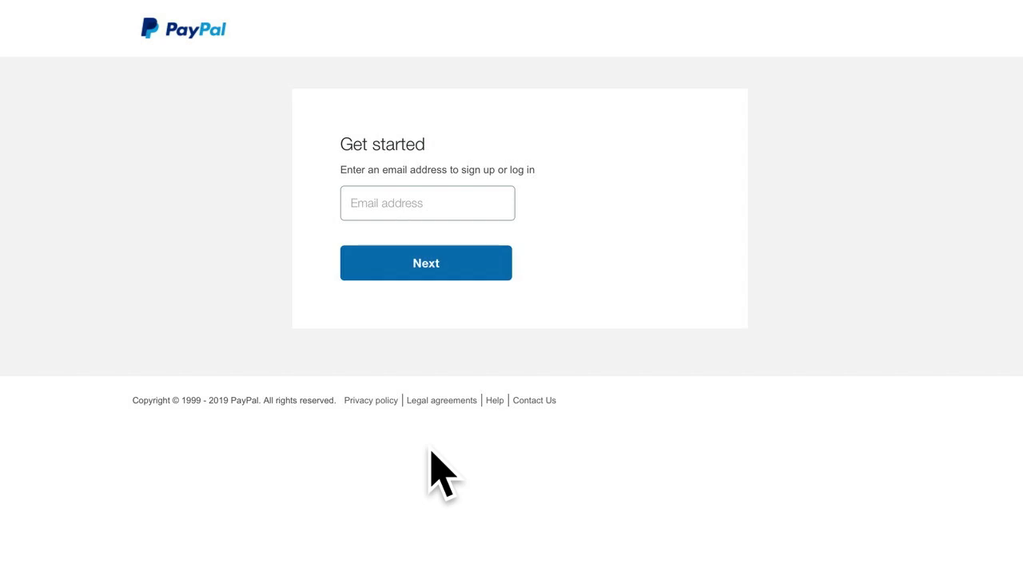
left_click(386, 200)
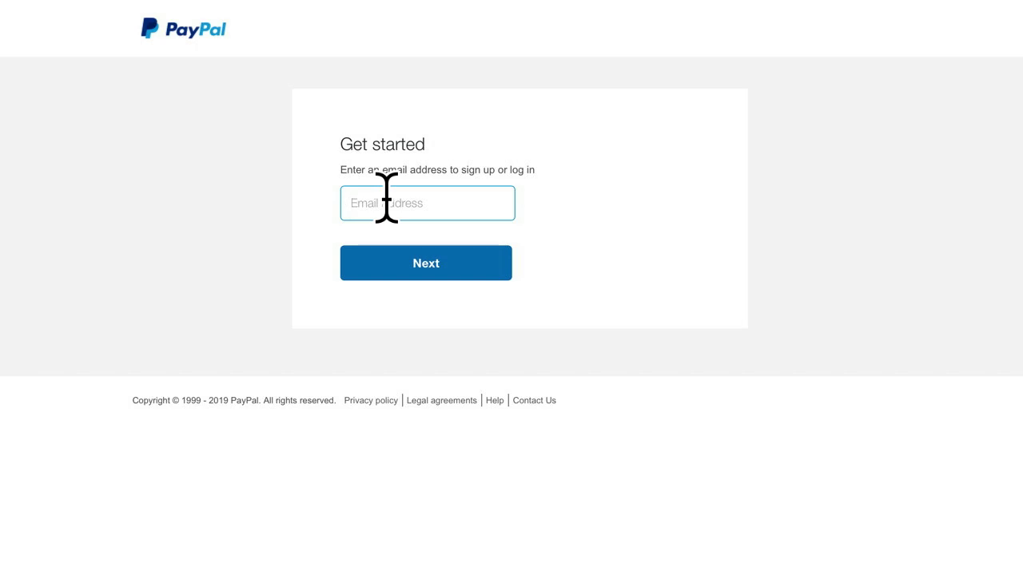
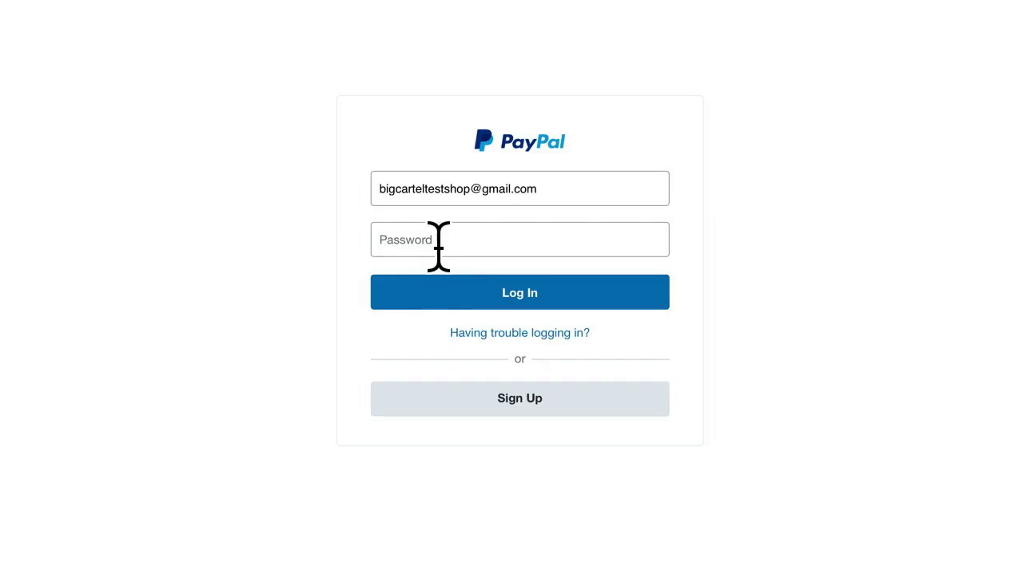
Step: Enter the PayPal account password to log in and authorize Big Cartel
left_click(440, 240)
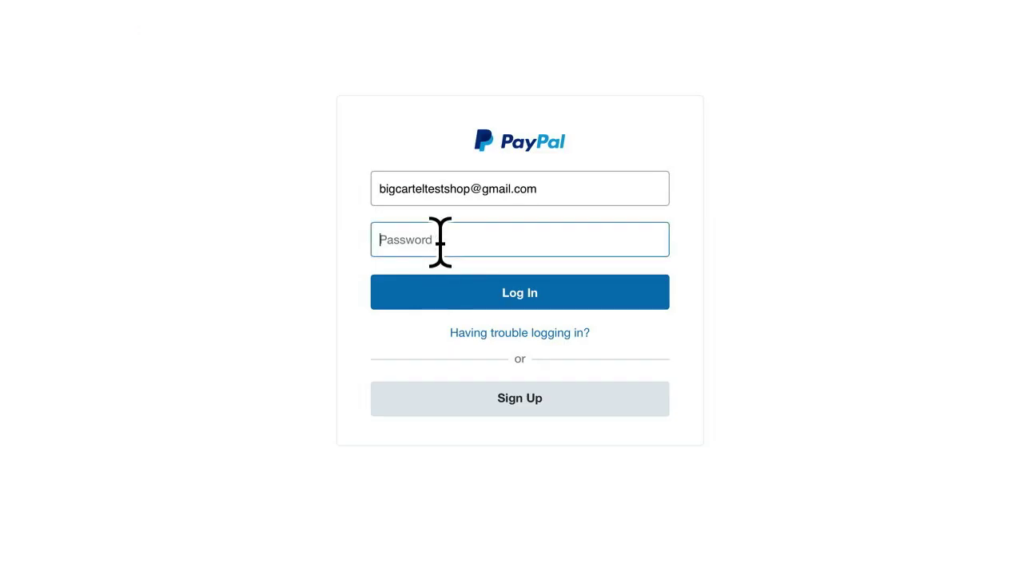
type("••••••••••••••")
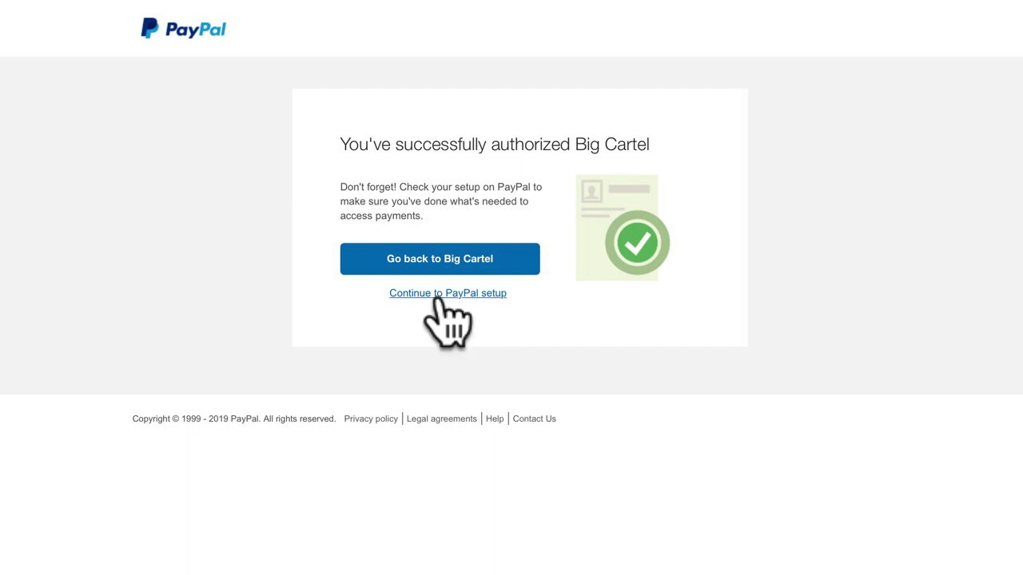
Step: Go back to Big Cartel and scroll to Get paid, now showing PayPal active
left_click(418, 258)
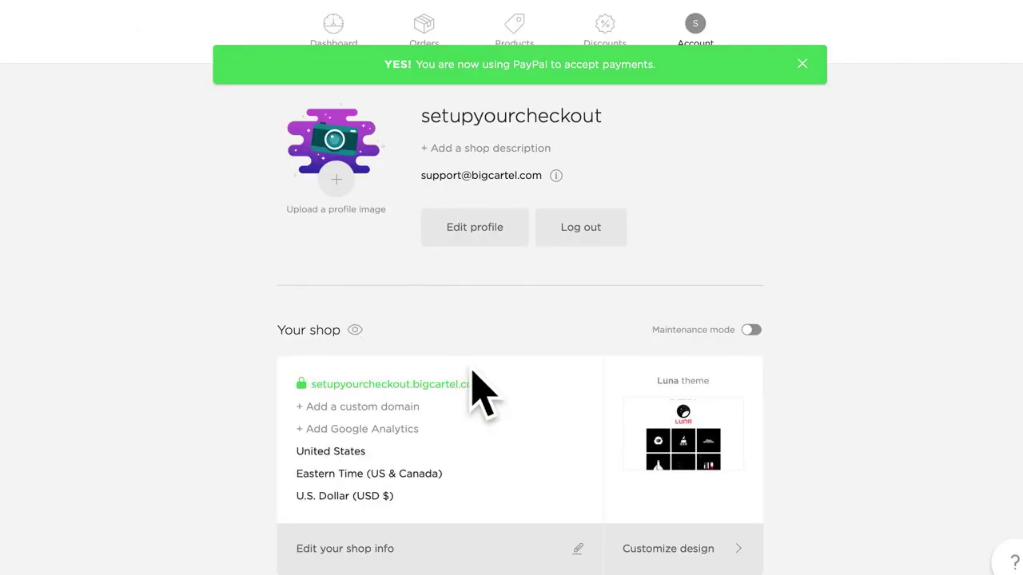
scroll(473, 388, "down", 4)
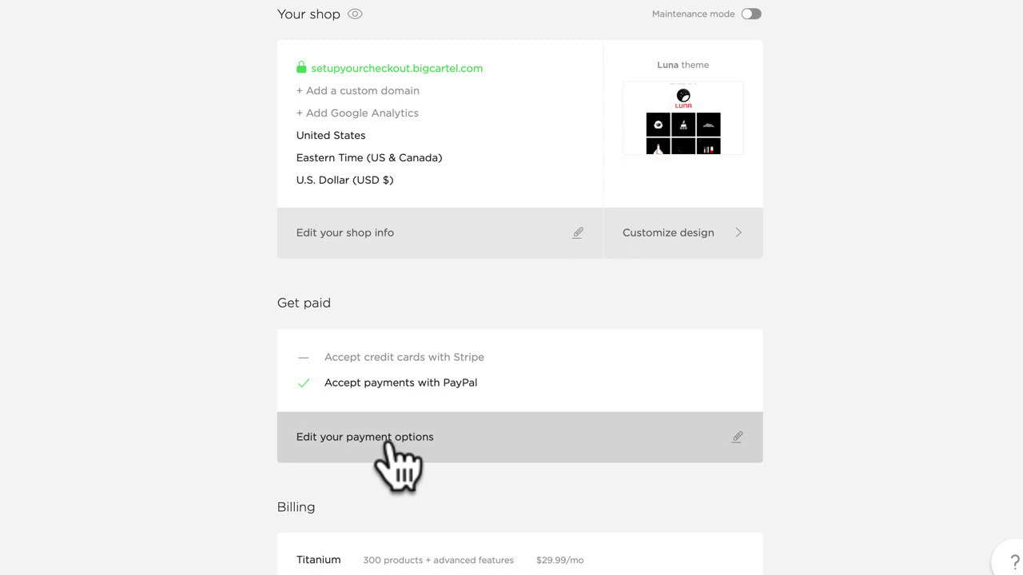
Step: Toggle PayPal Credit off and back on in the payment options, then save them
left_click(390, 443)
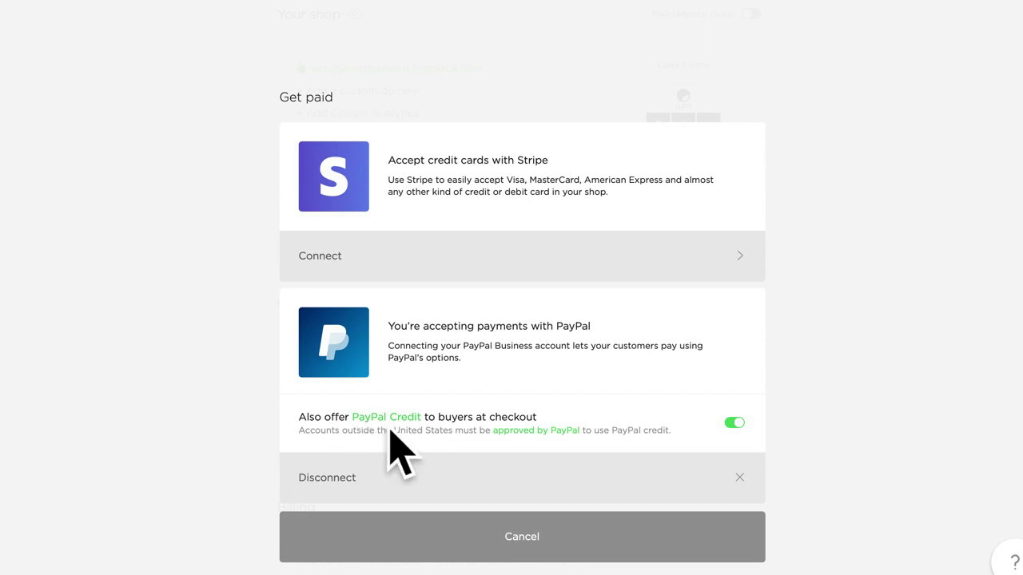
left_click(734, 424)
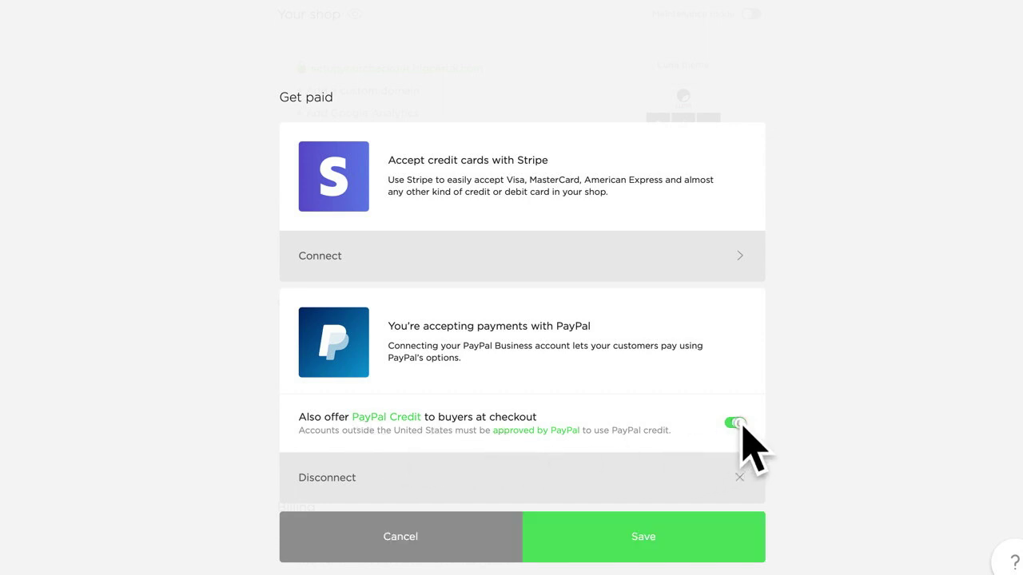
left_click(734, 424)
left_click(657, 547)
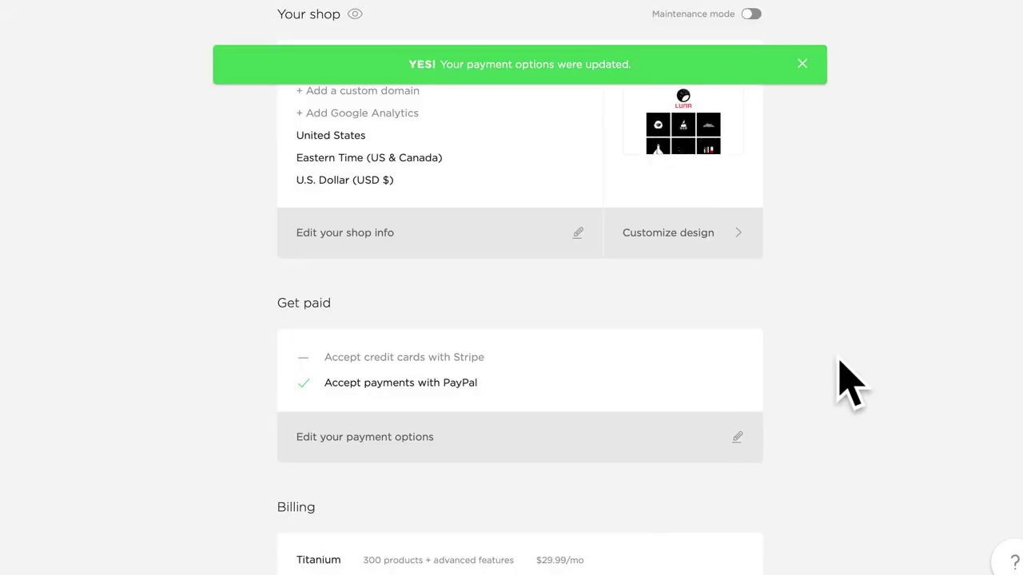
scroll(851, 384, "up", 5)
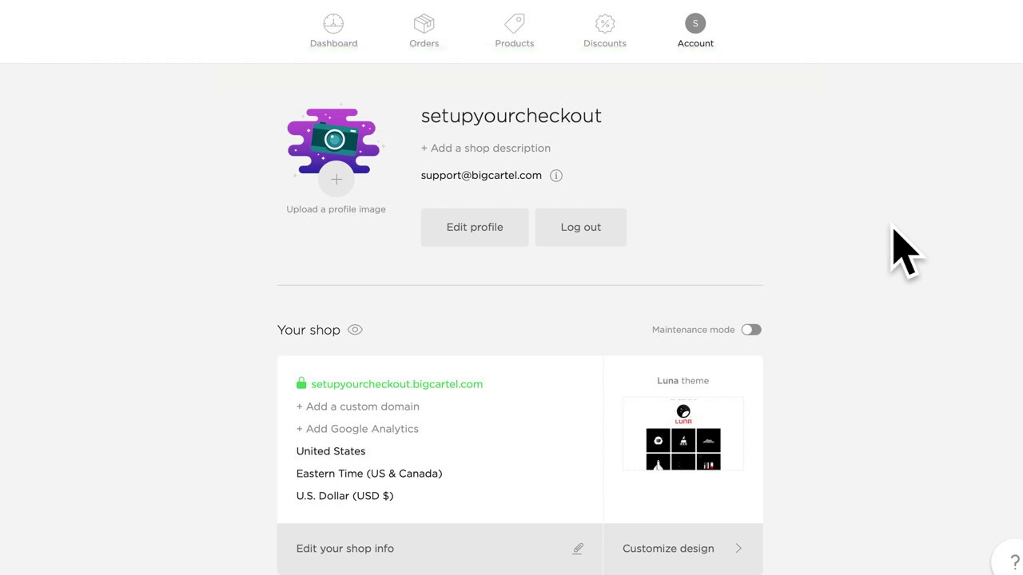
left_click(518, 224)
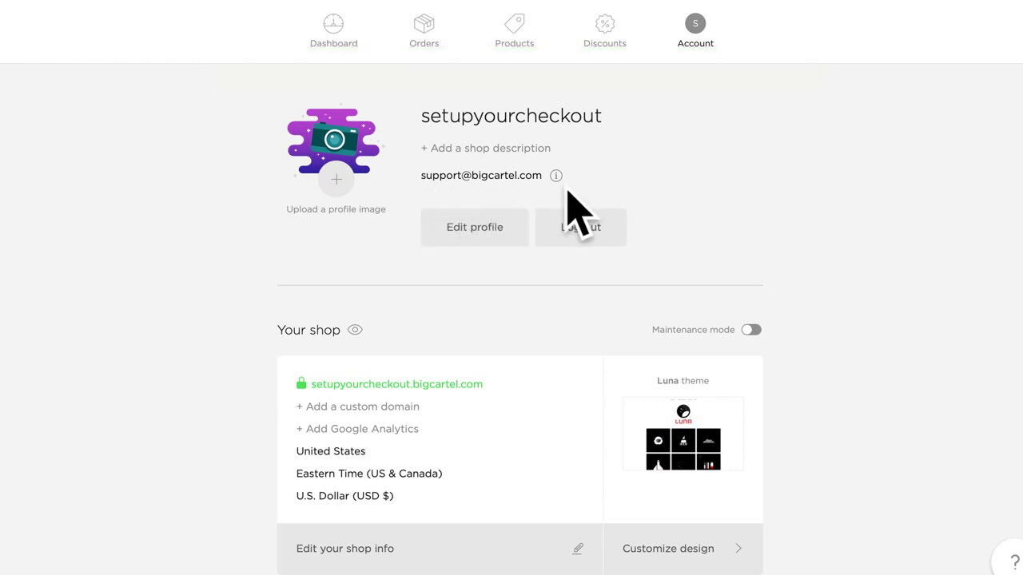